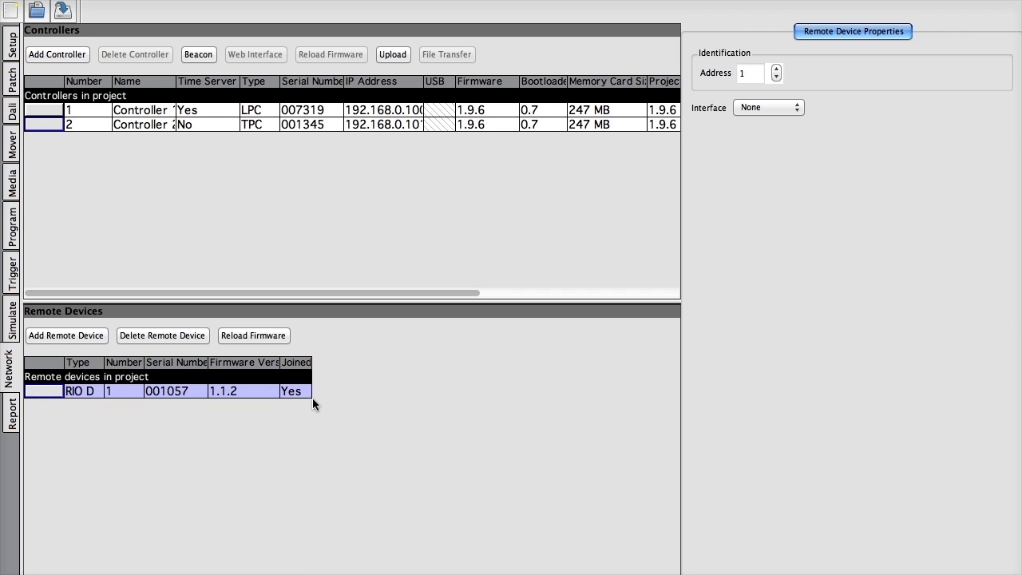
Add a TPC Slider Move trigger for slider001 on controller 2
{"action": "left_click", "coordinate": [14, 273]}
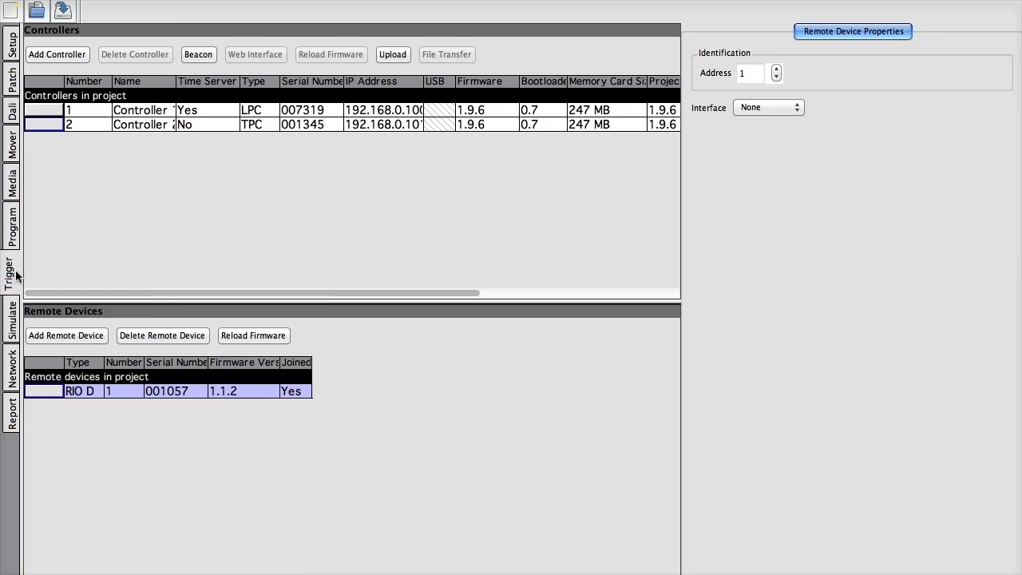
{"action": "mouse_move", "coordinate": [111, 195]}
{"action": "left_mouse_down"}
{"action": "mouse_move", "coordinate": [157, 192]}
{"action": "mouse_move", "coordinate": [281, 116]}
{"action": "left_mouse_up"}
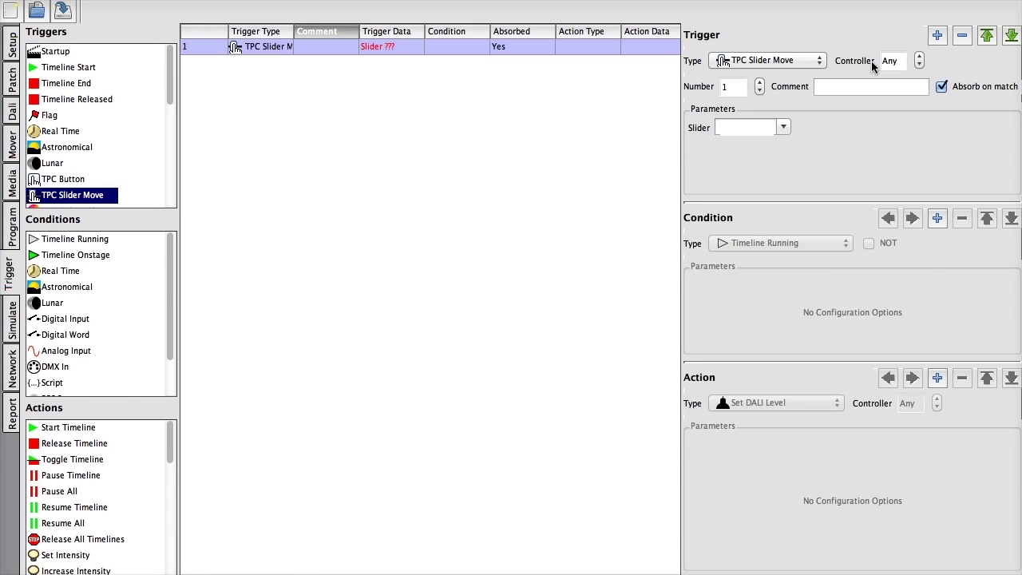
{"action": "left_click", "coordinate": [919, 56]}
{"action": "left_click", "coordinate": [919, 56]}
{"action": "left_click", "coordinate": [785, 127]}
{"action": "left_click", "coordinate": [754, 147]}
Give the slider trigger a Set DALI Level action for a single ballast on Interface 1
{"action": "left_click", "coordinate": [938, 378]}
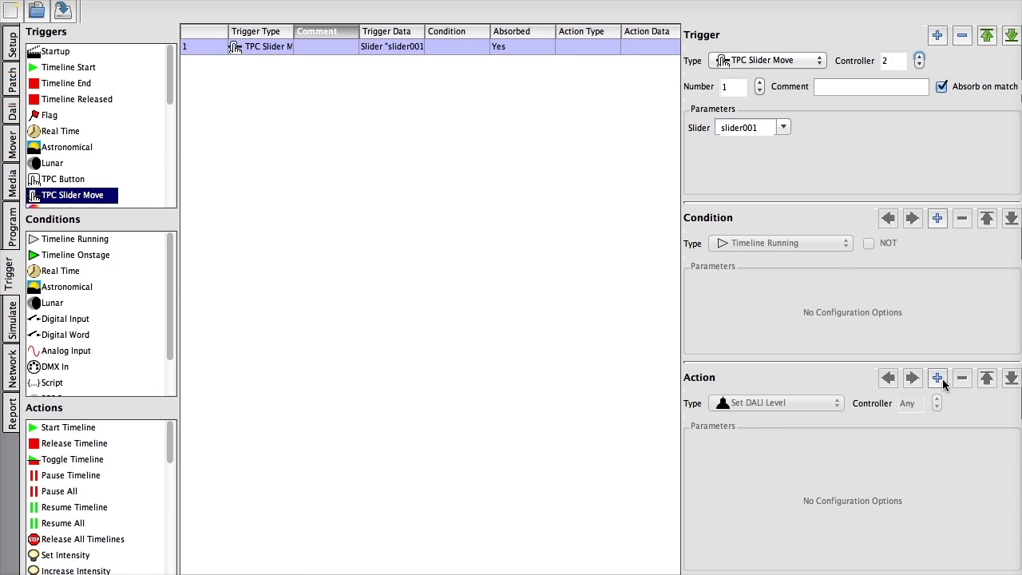
{"action": "left_click", "coordinate": [779, 403]}
{"action": "left_click", "coordinate": [765, 564]}
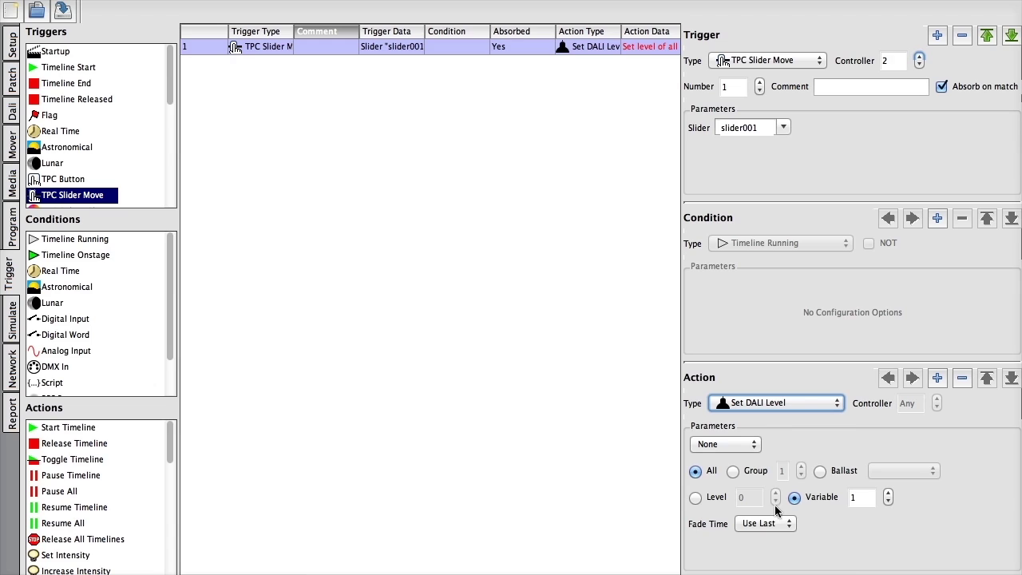
{"action": "left_click", "coordinate": [831, 472]}
{"action": "left_click", "coordinate": [725, 444]}
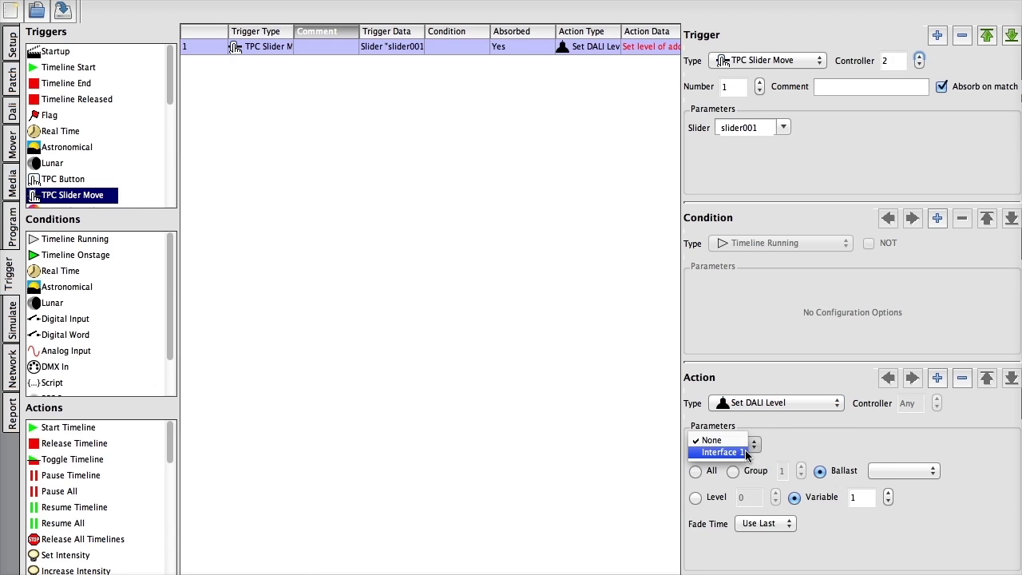
{"action": "left_click", "coordinate": [723, 453]}
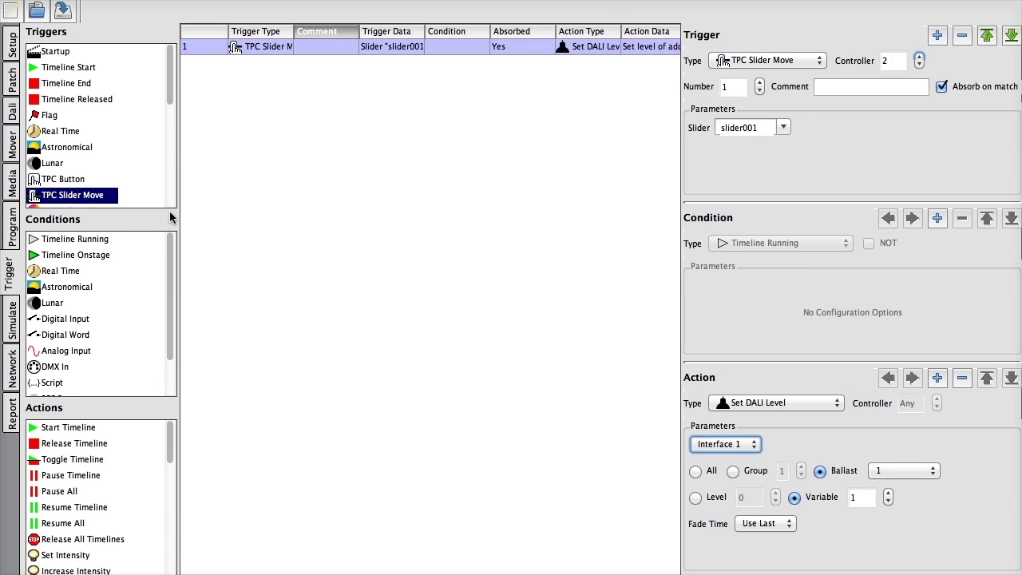
{"action": "left_click", "coordinate": [68, 178]}
Add a TPC Button trigger for button scene<2d>
{"action": "left_click_drag", "start_coordinate": [287, 150], "coordinate": [287, 152]}
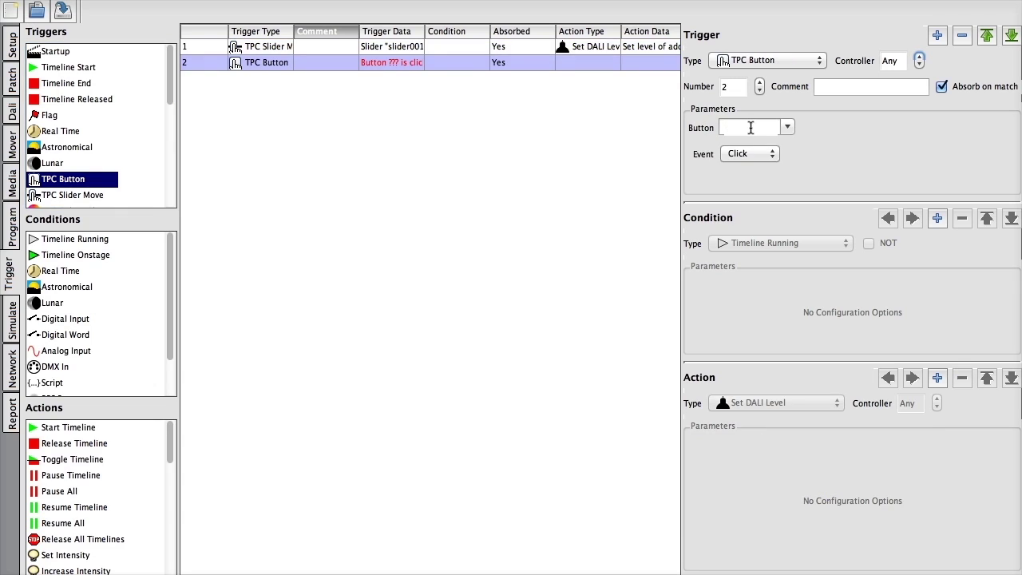
{"action": "left_click", "coordinate": [750, 128]}
{"action": "type", "text": "scene"}
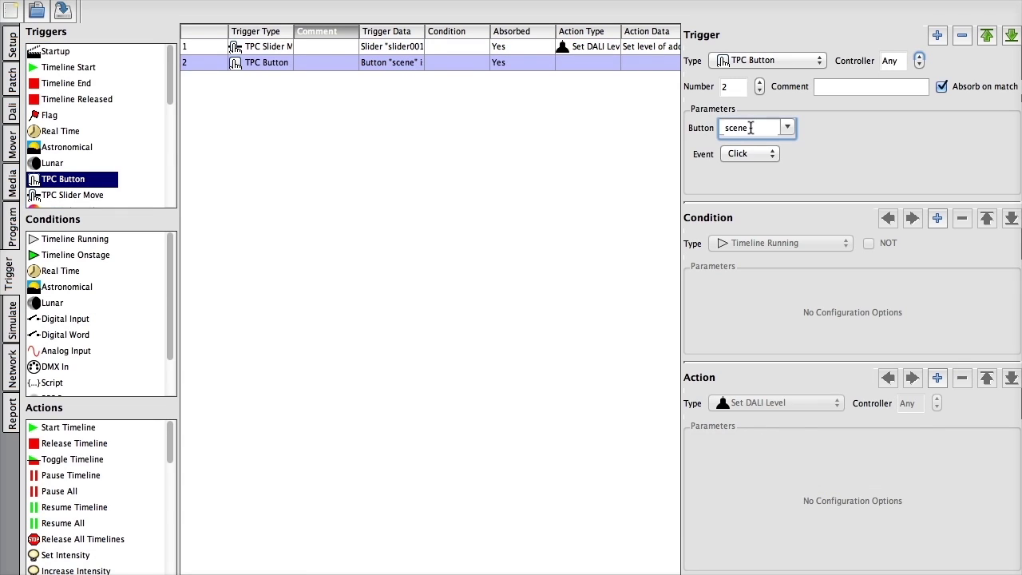
{"action": "type", "text": "<2d>"}
Give it a Recall DALI Scene action on Interface 1, and add a third TPC Button trigger
{"action": "left_click", "coordinate": [937, 377]}
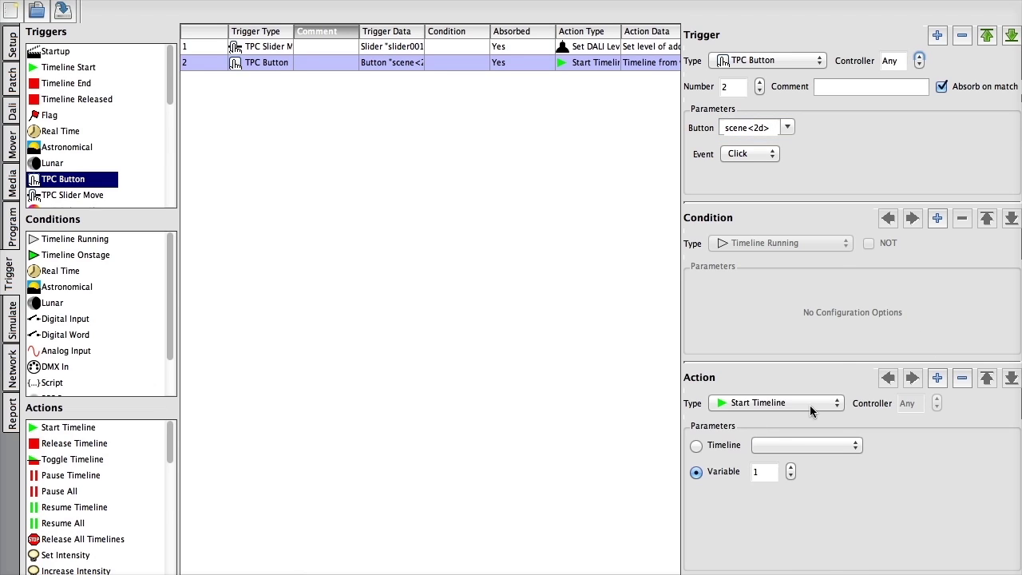
{"action": "left_click", "coordinate": [808, 405]}
{"action": "left_click", "coordinate": [791, 563]}
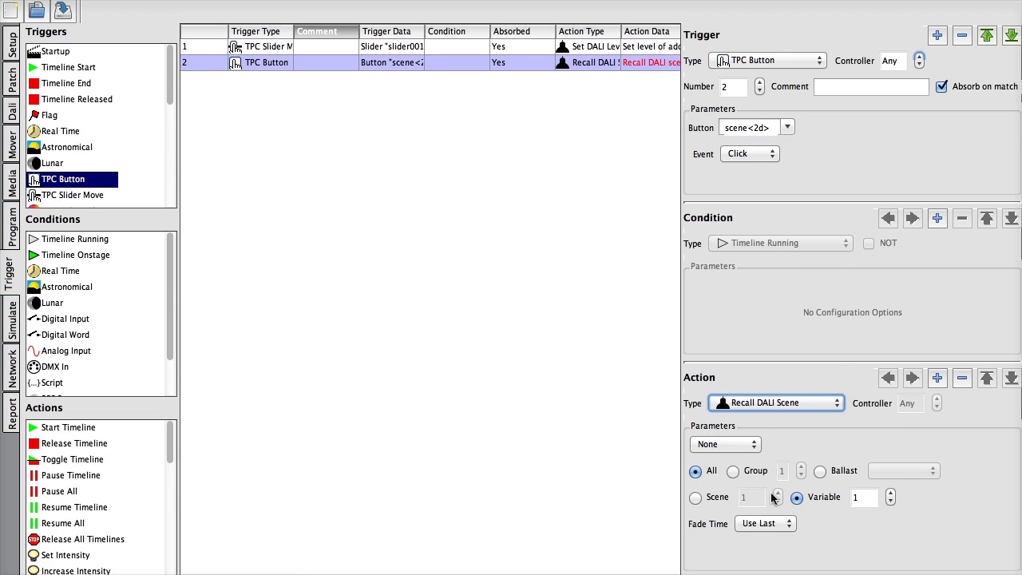
{"action": "left_click", "coordinate": [752, 445]}
{"action": "left_click", "coordinate": [743, 452]}
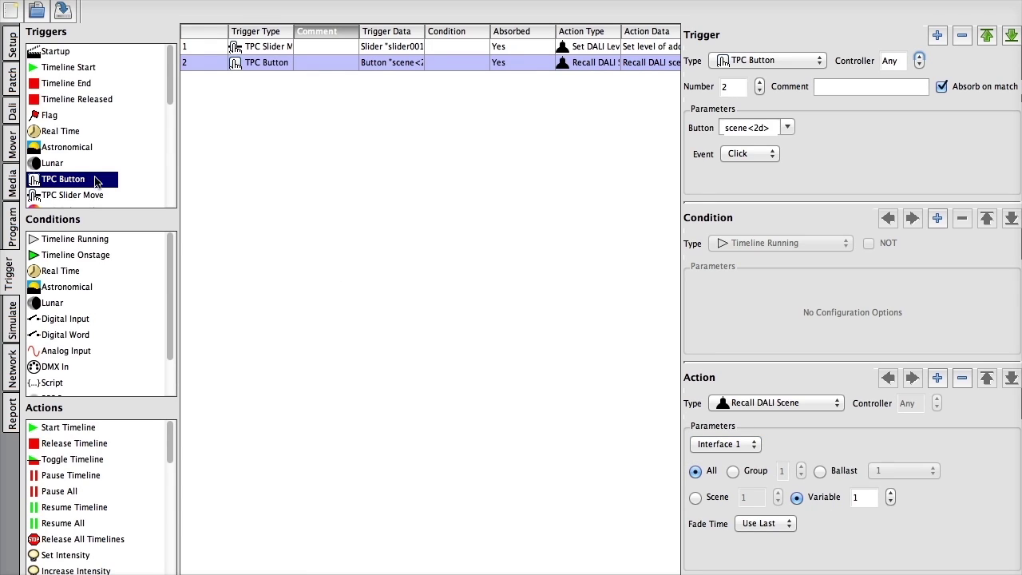
{"action": "mouse_move", "coordinate": [96, 179]}
{"action": "left_mouse_down"}
{"action": "mouse_move", "coordinate": [70, 180]}
{"action": "mouse_move", "coordinate": [304, 164]}
{"action": "left_mouse_up"}
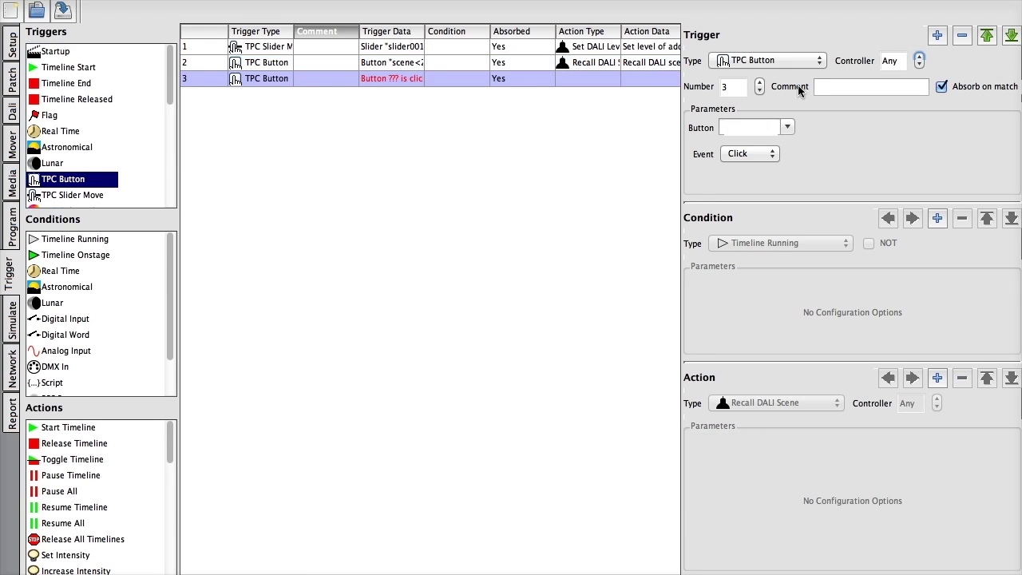
Set trigger 3 to controller 2's fade_up button
{"action": "left_click", "coordinate": [919, 56]}
{"action": "left_click", "coordinate": [779, 129]}
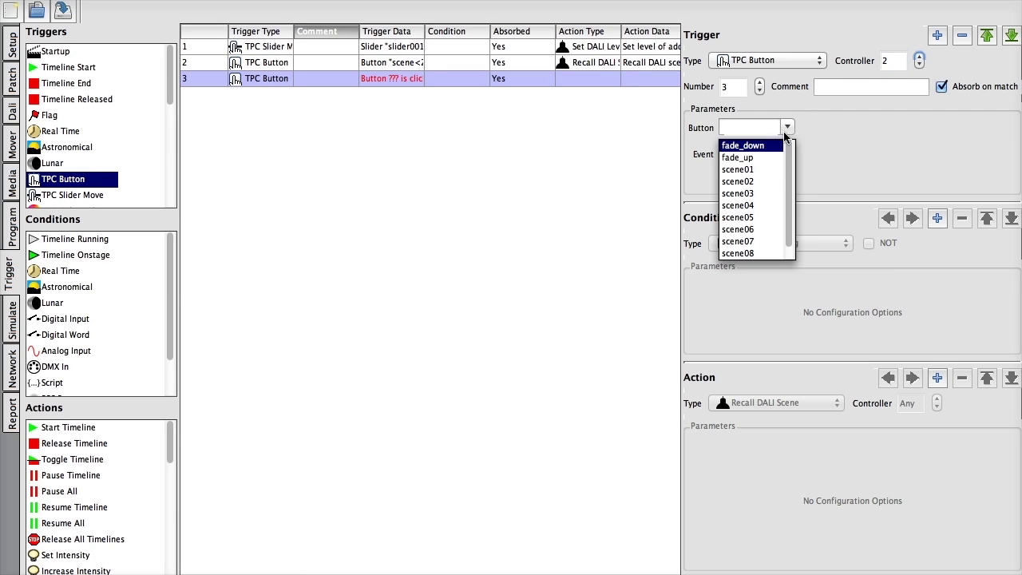
{"action": "left_click", "coordinate": [763, 157]}
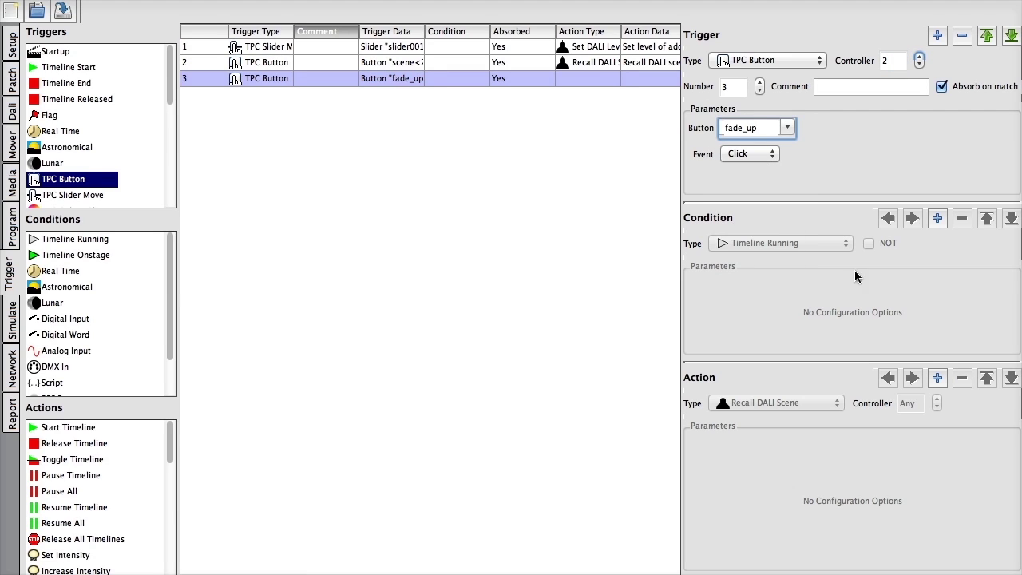
Add a DALI Command action sending Fade up on Interface 1, then show the Setup page
{"action": "left_click", "coordinate": [937, 377]}
{"action": "left_click", "coordinate": [805, 401]}
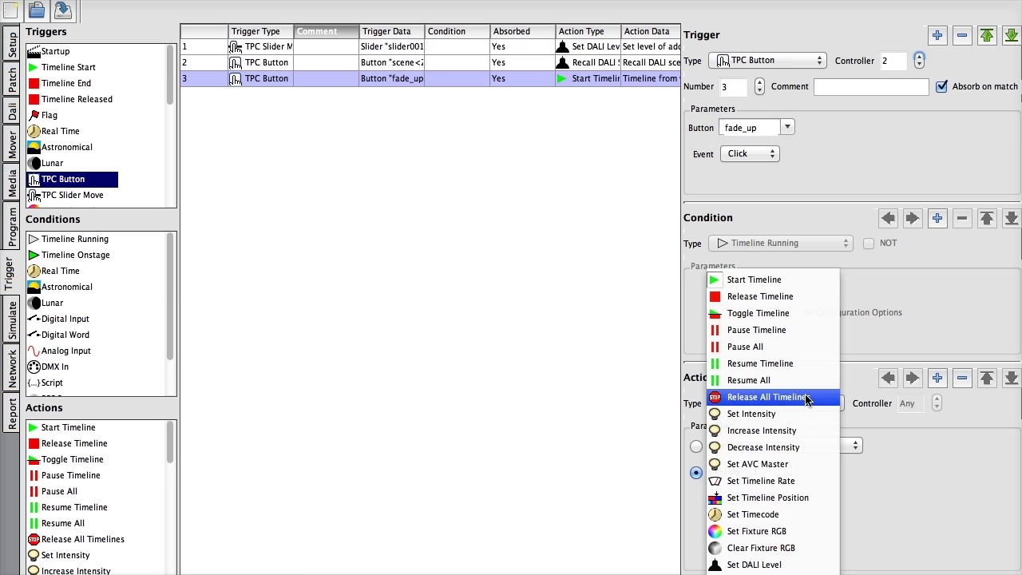
{"action": "left_click", "coordinate": [789, 568]}
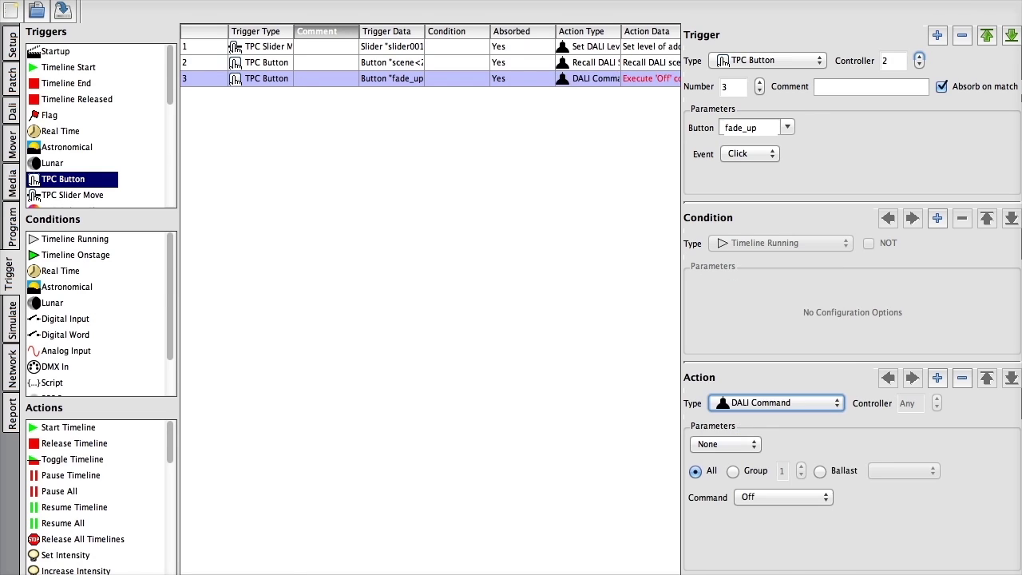
{"action": "left_click", "coordinate": [750, 443]}
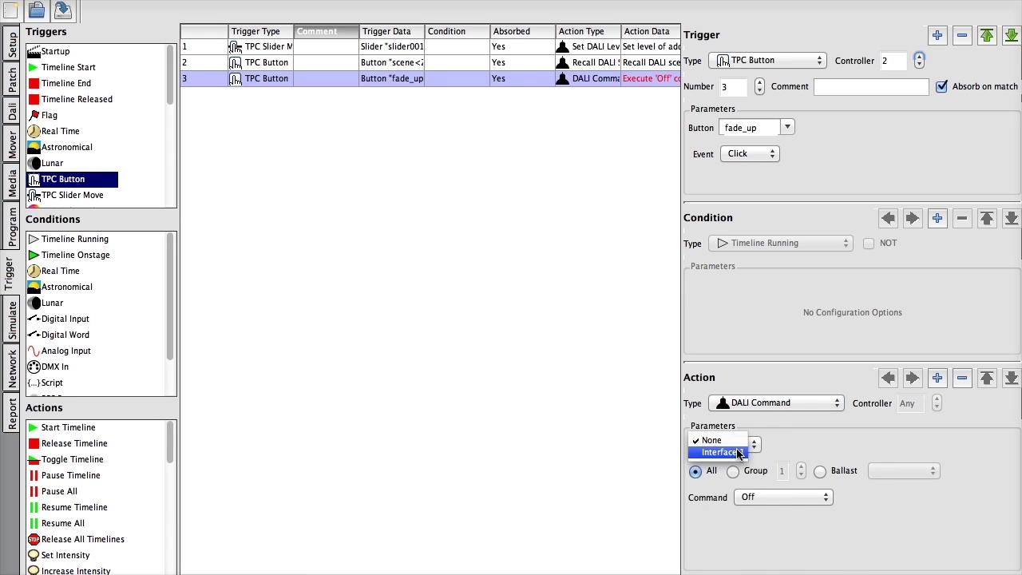
{"action": "left_click", "coordinate": [723, 452]}
{"action": "left_click", "coordinate": [827, 496]}
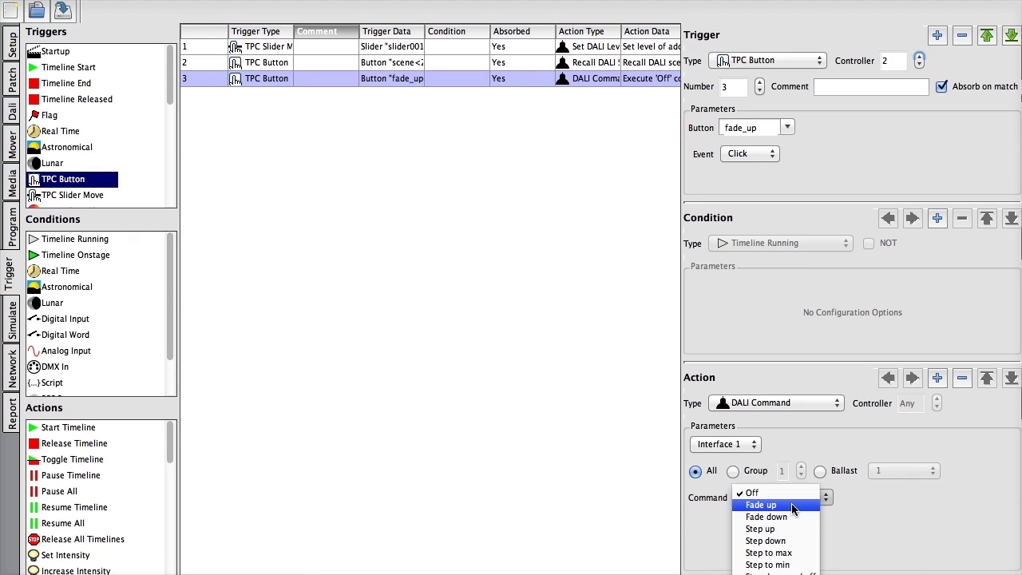
{"action": "left_click", "coordinate": [793, 506]}
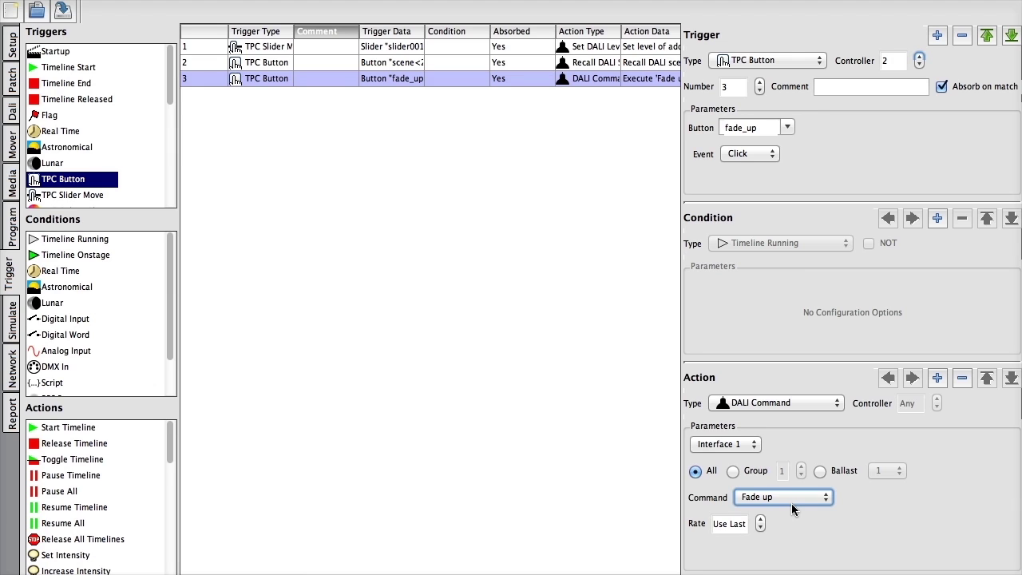
{"action": "left_click", "coordinate": [12, 46]}
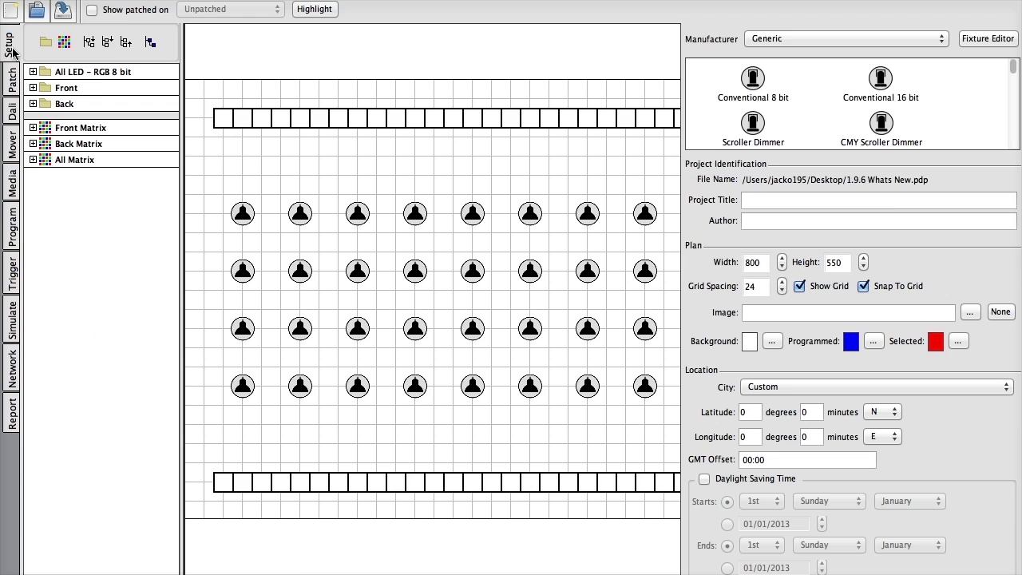
{"action": "left_click", "coordinate": [243, 217]}
{"action": "left_click", "coordinate": [301, 218]}
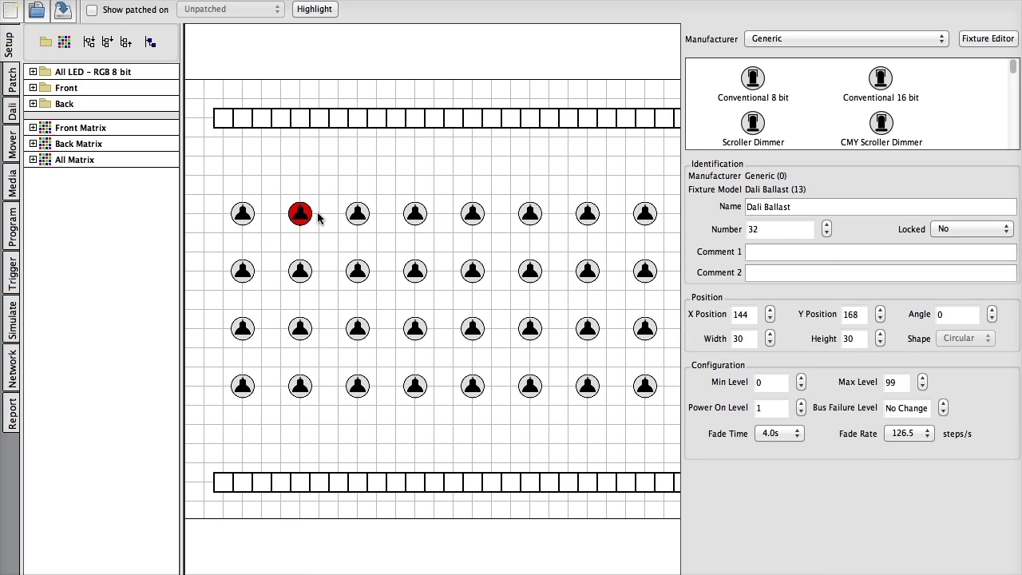
{"action": "left_click", "coordinate": [321, 218]}
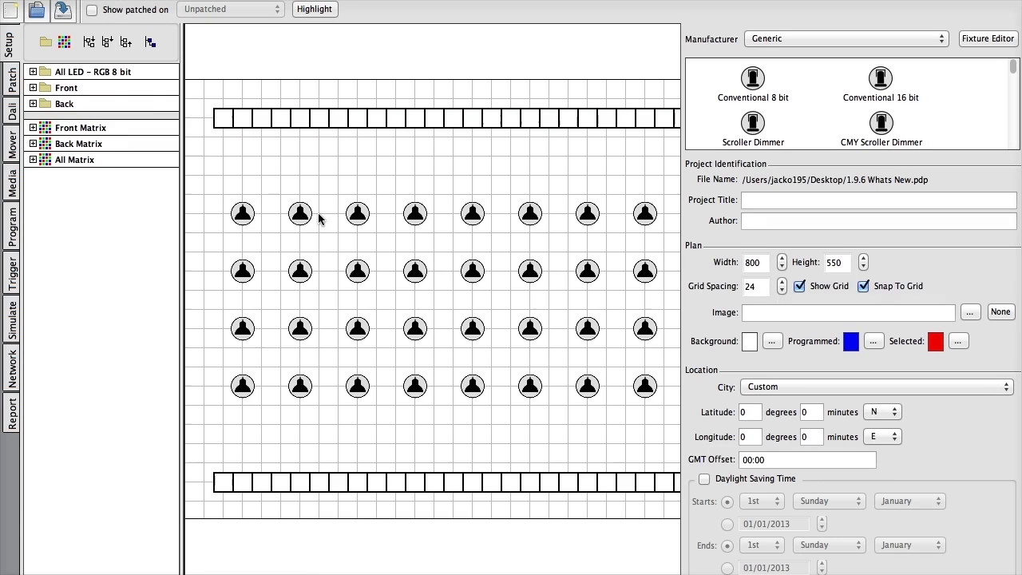
In the Patch view, set the DMX 1 pass-thru universe to 0 and select the DMX 2 field
{"action": "left_click", "coordinate": [13, 79]}
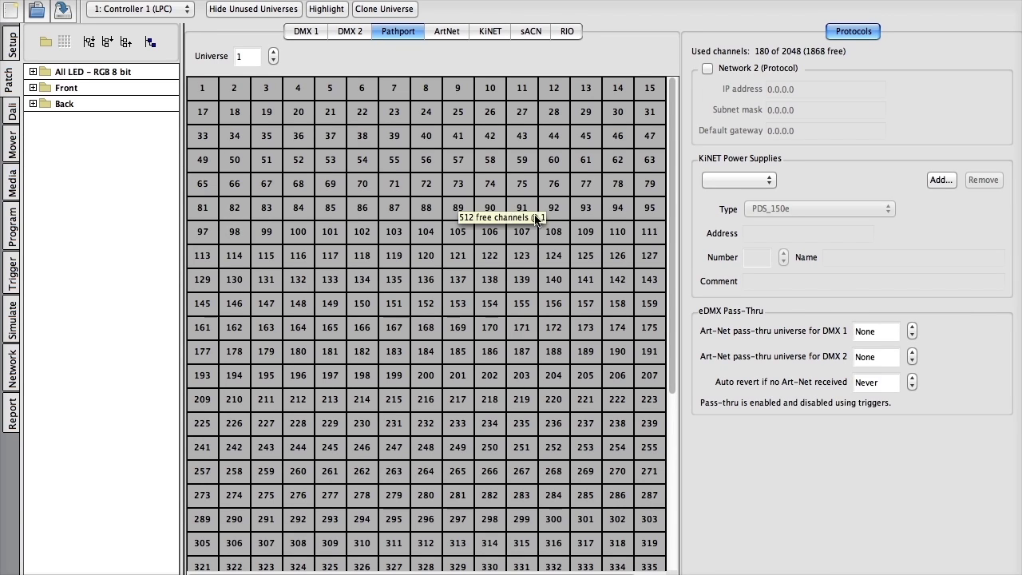
{"action": "left_click", "coordinate": [911, 326]}
{"action": "left_click", "coordinate": [911, 352]}
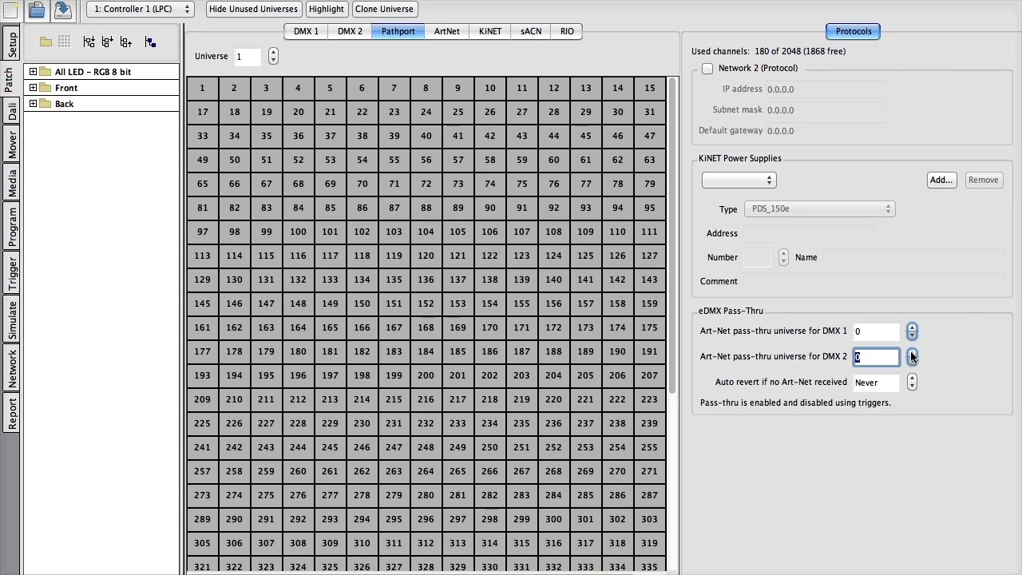
Enter 1 as the DMX 2 pass-thru universe, then add a new Soft trigger
{"action": "type", "text": "1"}
{"action": "left_click", "coordinate": [12, 283]}
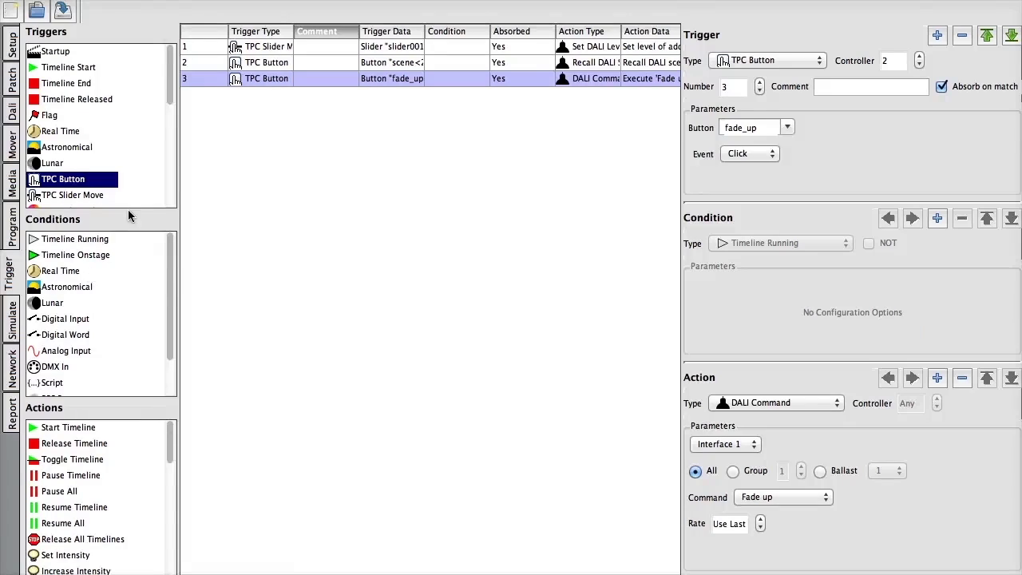
{"action": "scroll", "coordinate": [132, 201], "scroll_direction": "down", "scroll_amount": 5}
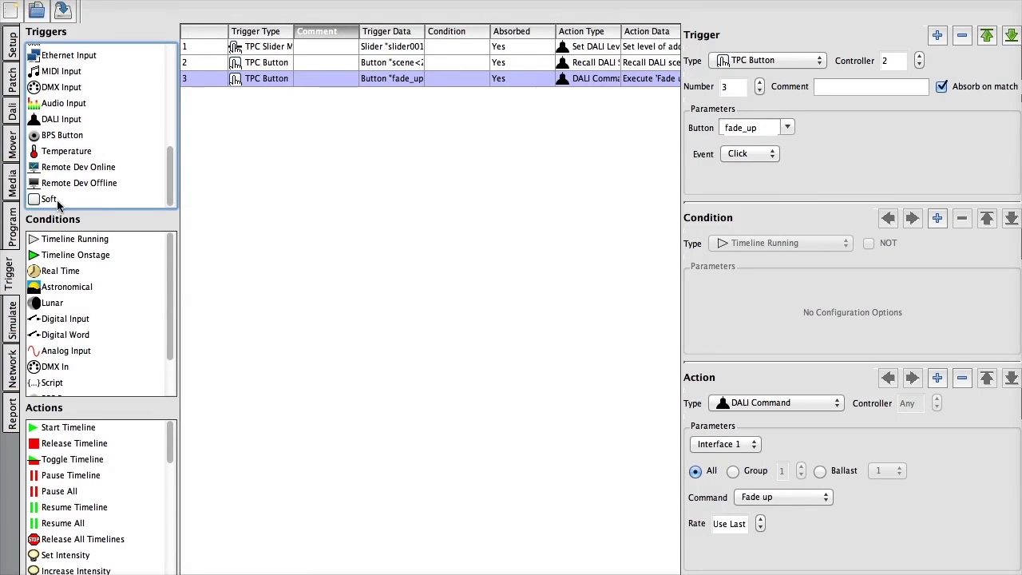
{"action": "left_click_drag", "start_coordinate": [56, 201], "coordinate": [301, 160]}
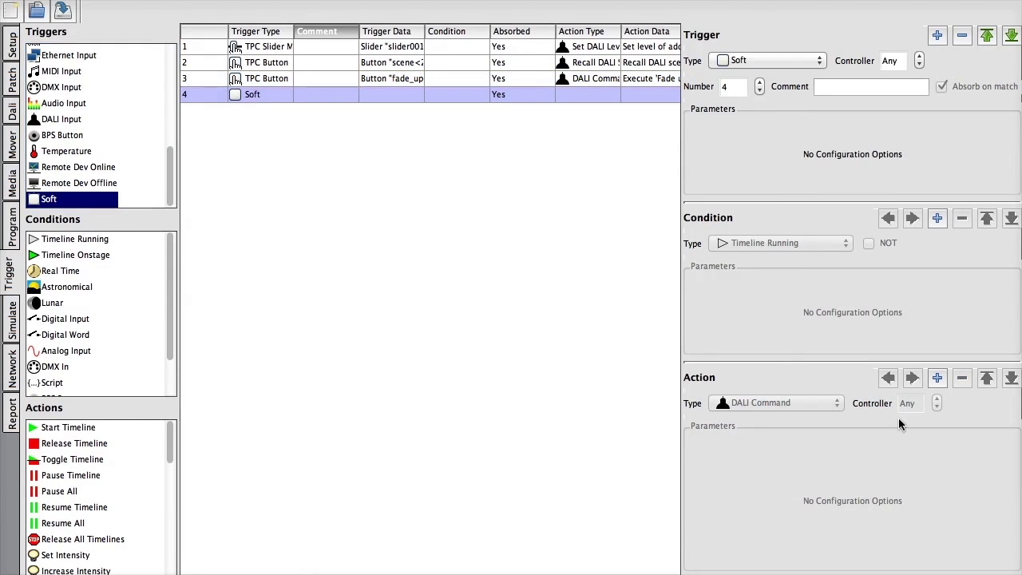
Give the Soft trigger a Toggle eDMX Pass-Thru action for controller 1, port 1
{"action": "left_click", "coordinate": [938, 378]}
{"action": "left_click", "coordinate": [774, 402]}
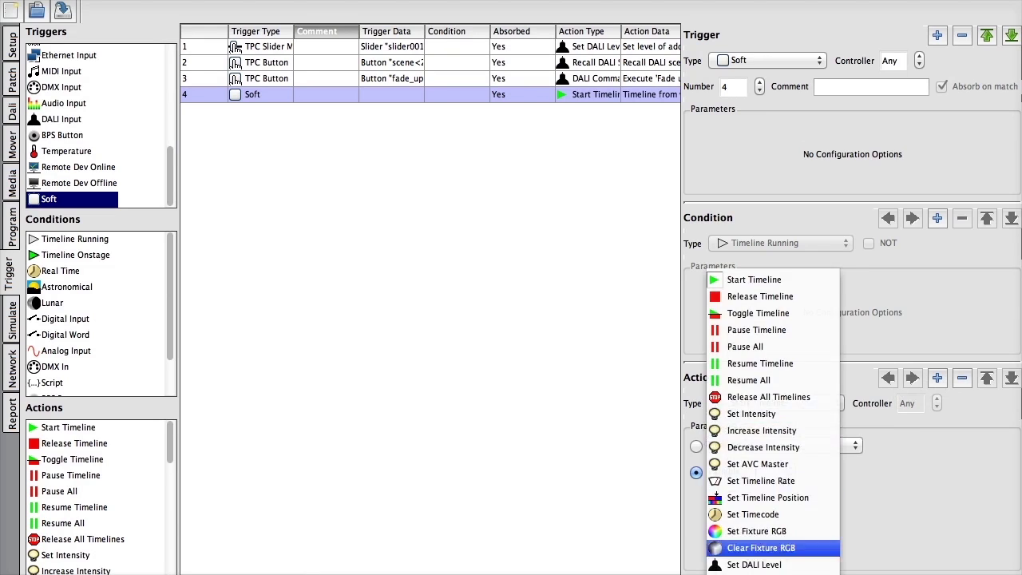
{"action": "left_click", "coordinate": [770, 551]}
{"action": "left_click", "coordinate": [937, 399]}
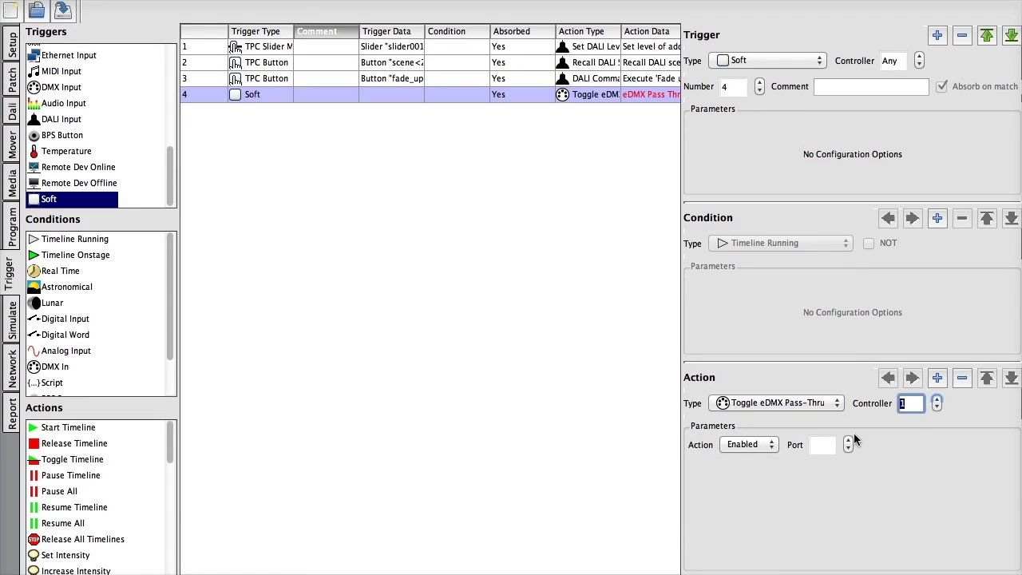
{"action": "left_click", "coordinate": [849, 442]}
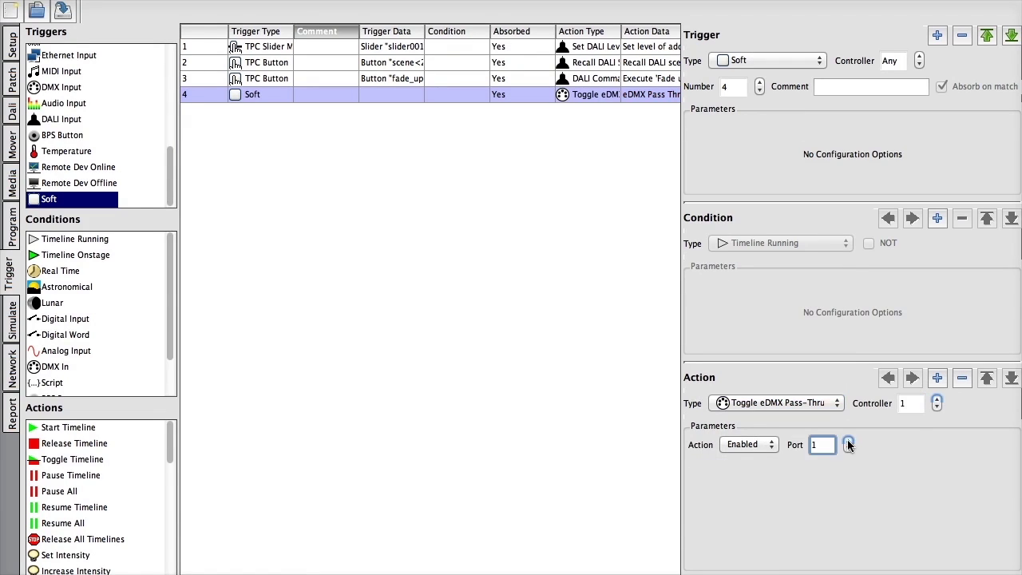
Add an eDMX Pass-Thru Detected condition on port 1, then return to Setup
{"action": "left_click", "coordinate": [937, 218]}
{"action": "left_click", "coordinate": [825, 237]}
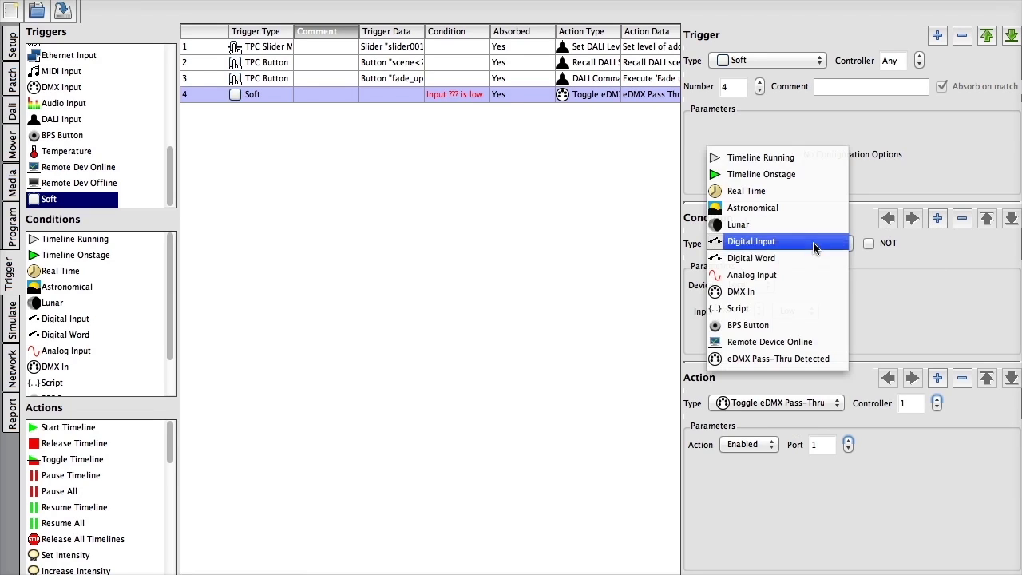
{"action": "left_click", "coordinate": [776, 356]}
{"action": "left_click", "coordinate": [749, 281]}
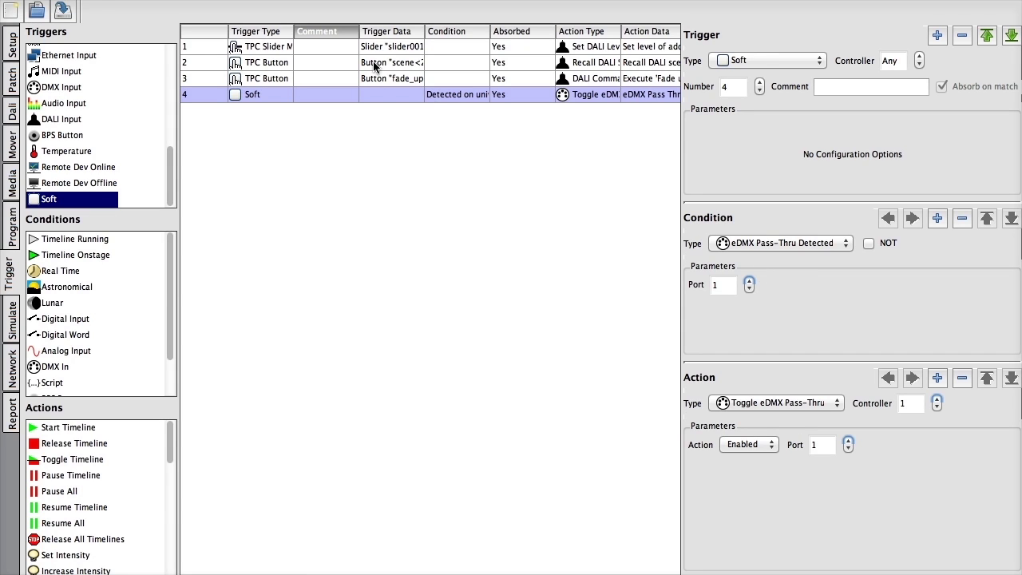
{"action": "left_click", "coordinate": [11, 45]}
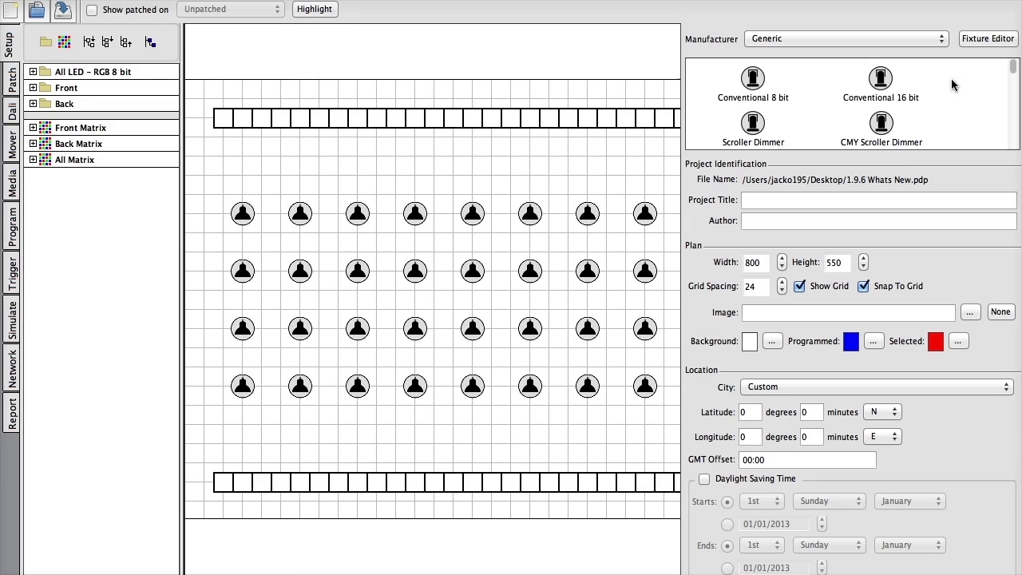
Place an LED - RGBW 8 bit fixture onto the plan
{"action": "scroll", "coordinate": [1016, 73], "scroll_direction": "down", "scroll_amount": 2}
{"action": "left_click_drag", "start_coordinate": [1015, 74], "coordinate": [1012, 99]}
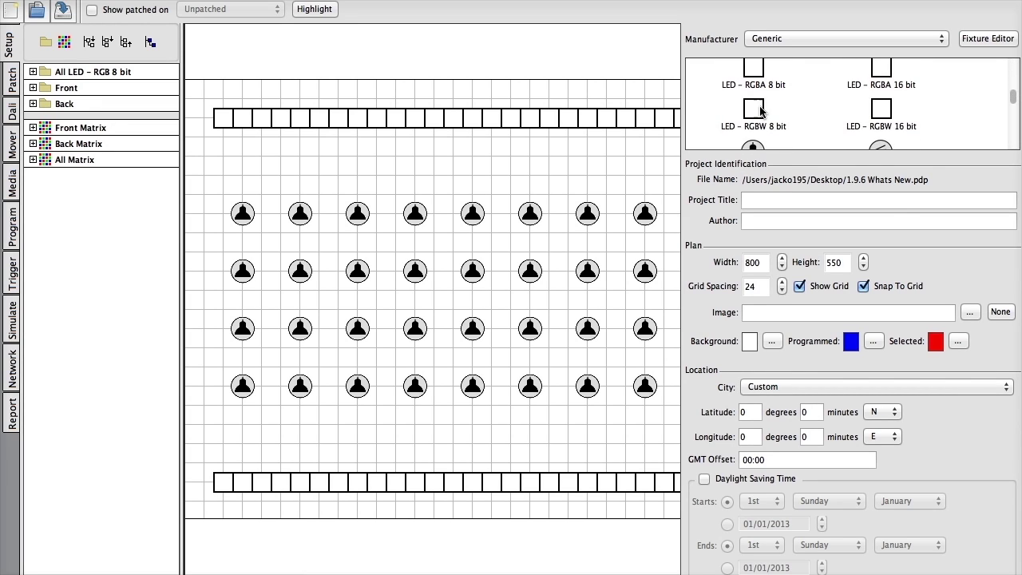
{"action": "left_click_drag", "start_coordinate": [754, 109], "coordinate": [518, 156]}
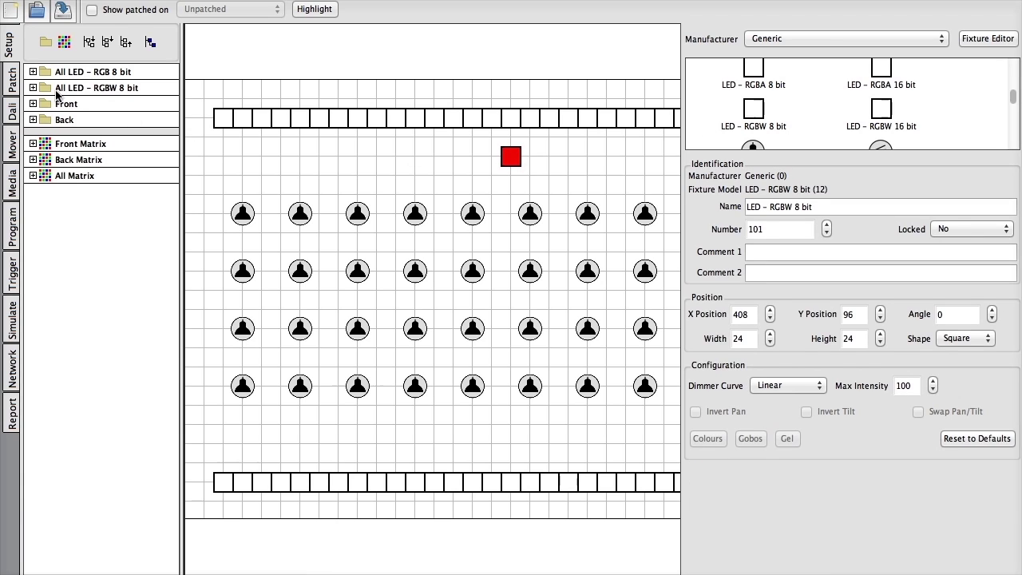
Patch the RGBW fixture group to universe 1, channels 1–4
{"action": "left_click", "coordinate": [10, 80]}
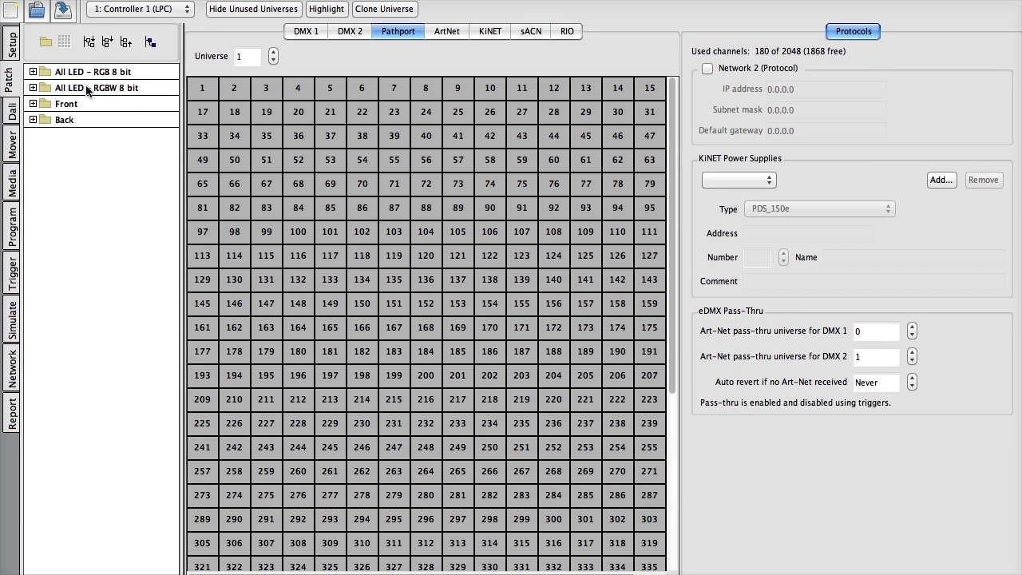
{"action": "left_click_drag", "start_coordinate": [88, 88], "coordinate": [203, 100]}
{"action": "left_click", "coordinate": [12, 226]}
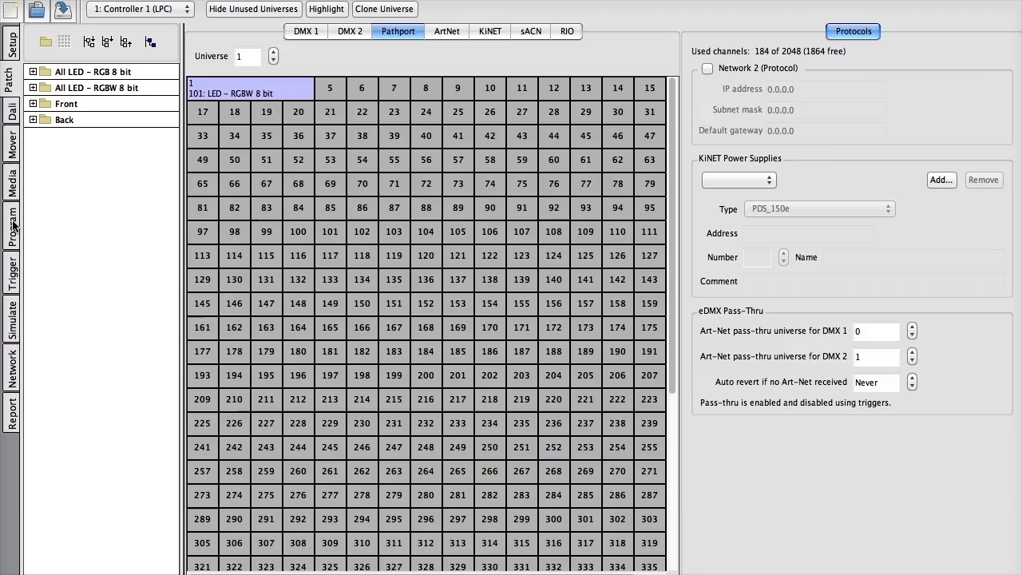
Open the Output Viewer on Pathport and place a red Fixed Colour (0–10 s) on All LED - RGBW 8 bit
{"action": "left_click", "coordinate": [172, 0]}
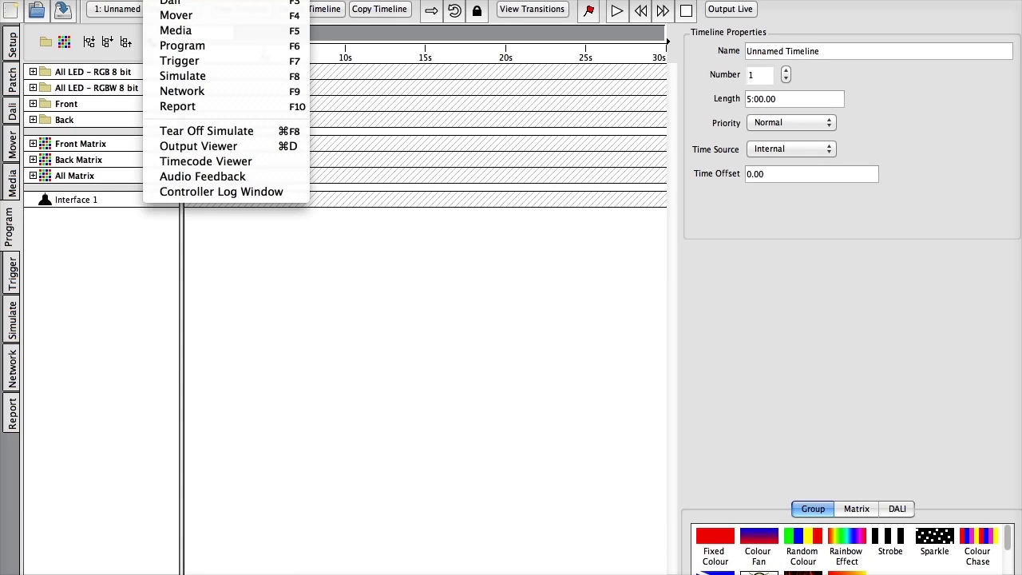
{"action": "left_click", "coordinate": [206, 148]}
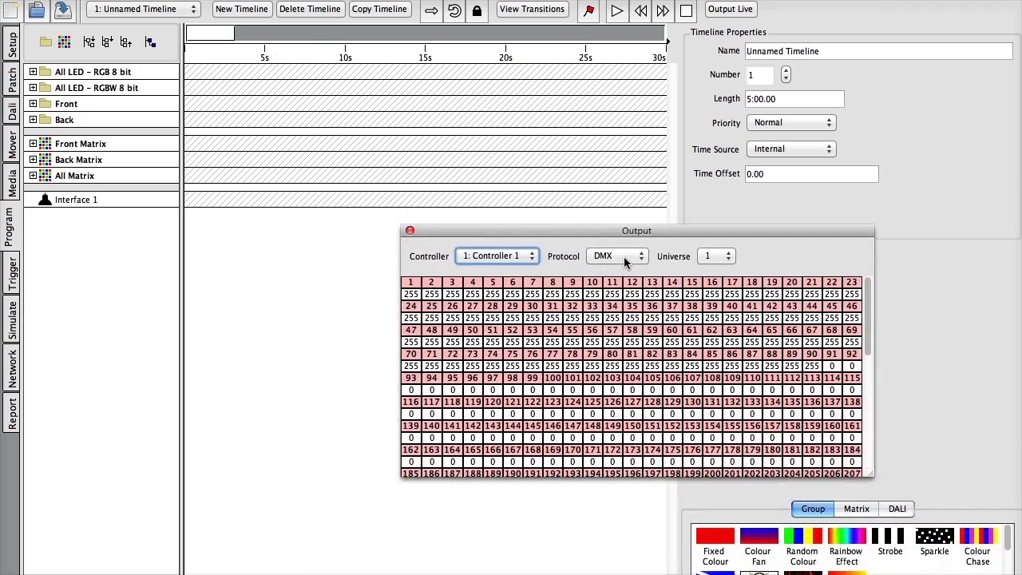
{"action": "left_click", "coordinate": [625, 257]}
{"action": "left_click", "coordinate": [615, 264]}
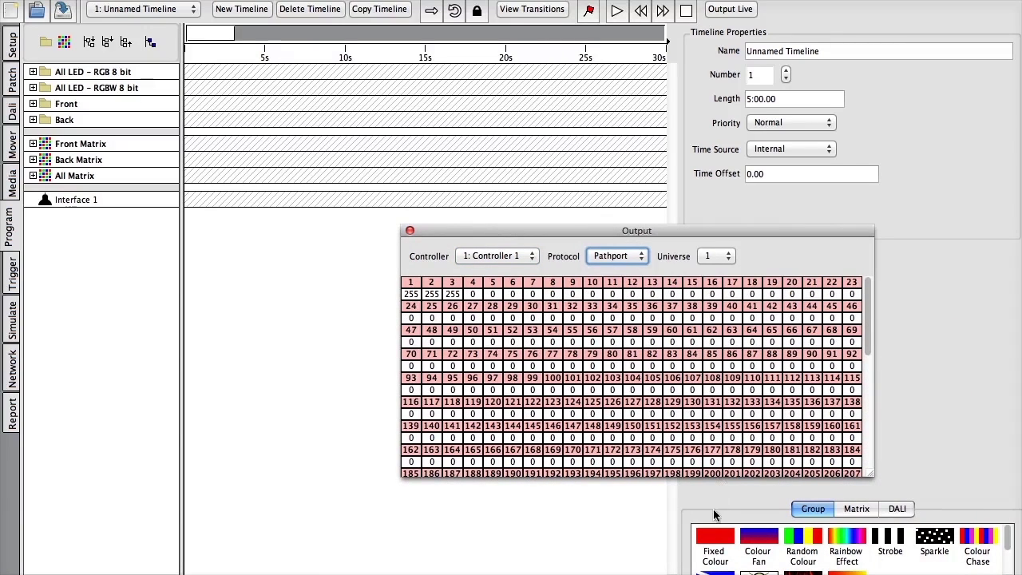
{"action": "mouse_move", "coordinate": [715, 537]}
{"action": "left_mouse_down"}
{"action": "mouse_move", "coordinate": [396, 339]}
{"action": "mouse_move", "coordinate": [223, 104]}
{"action": "mouse_move", "coordinate": [194, 91]}
{"action": "left_mouse_up"}
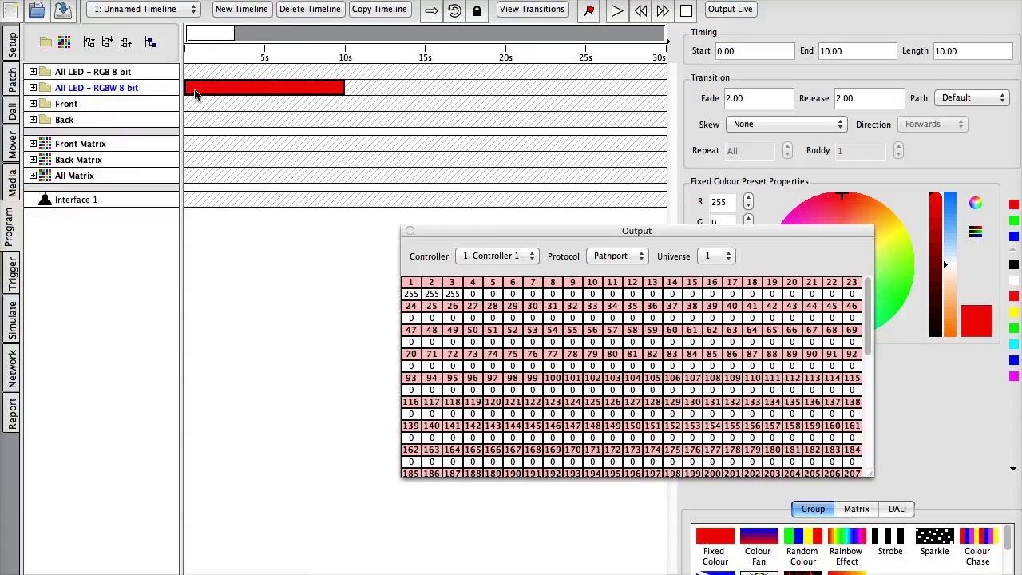
Preview the timeline, then change the fixed colour to pale white (R 241, G 243, B 255)
{"action": "key", "text": "space"}
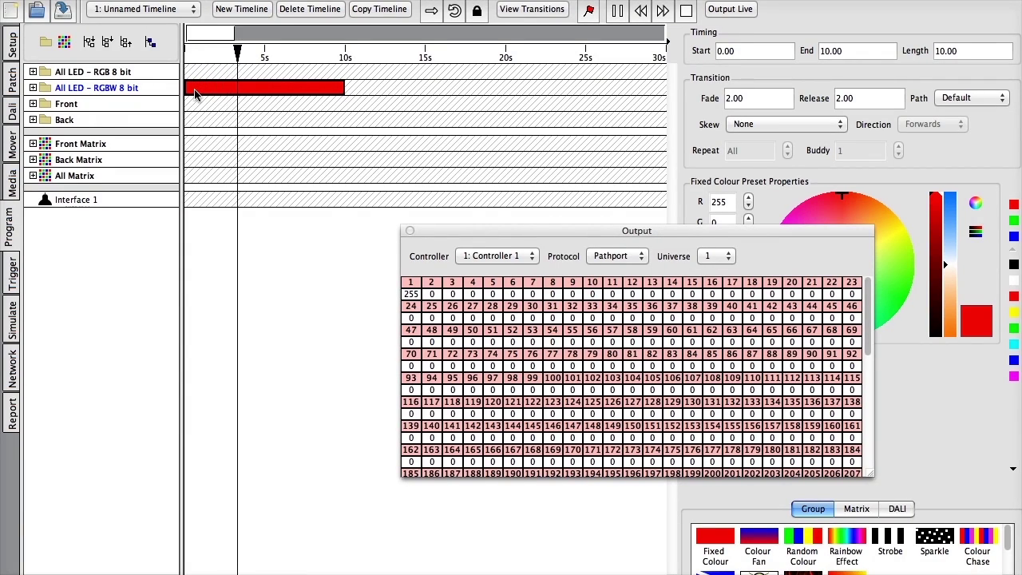
{"action": "key", "text": "space"}
{"action": "left_click_drag", "start_coordinate": [621, 229], "coordinate": [441, 233]}
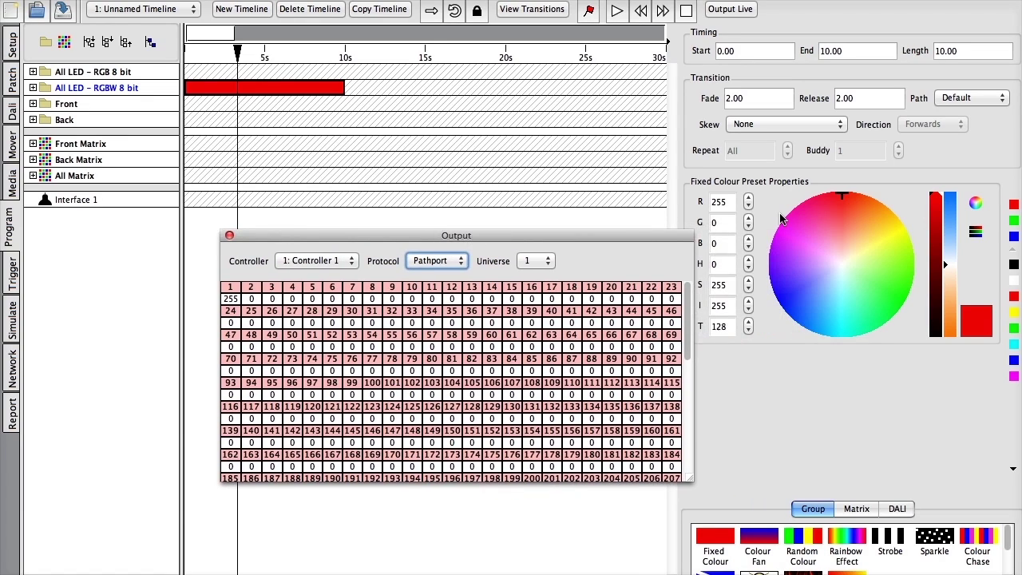
{"action": "mouse_move", "coordinate": [843, 201]}
{"action": "left_mouse_down"}
{"action": "mouse_move", "coordinate": [822, 213]}
{"action": "mouse_move", "coordinate": [815, 233]}
{"action": "mouse_move", "coordinate": [831, 265]}
{"action": "mouse_move", "coordinate": [796, 276]}
{"action": "mouse_move", "coordinate": [807, 283]}
{"action": "mouse_move", "coordinate": [839, 268]}
{"action": "left_mouse_up"}
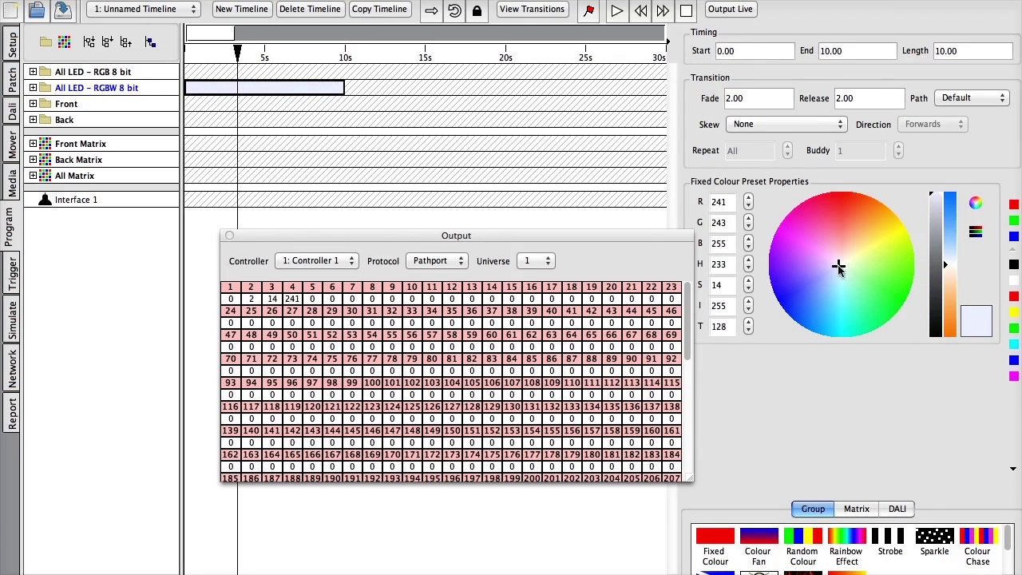